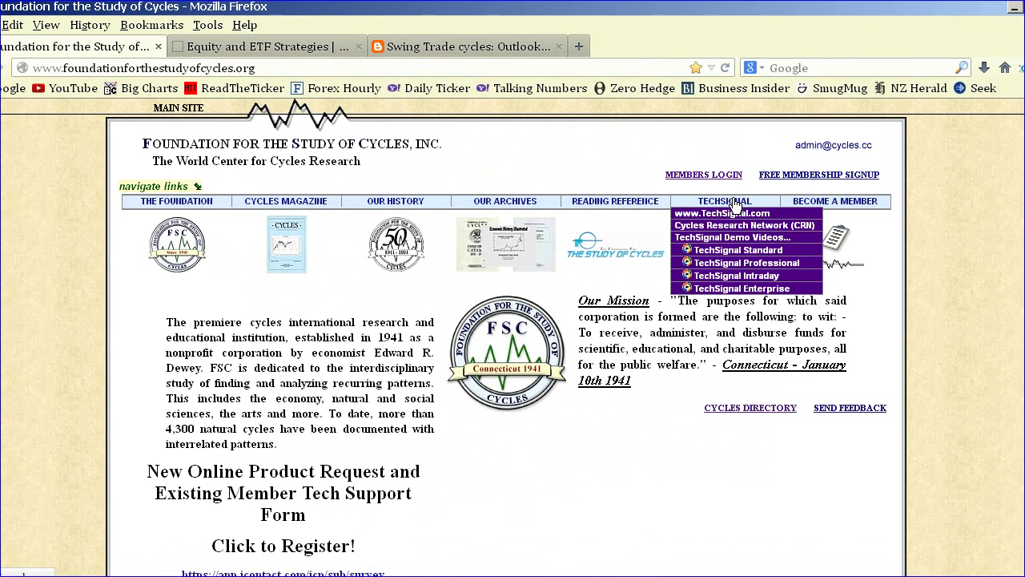
# Step: Try the TechSignal website link, minimize the broken 404 window, and go to the CMFF Team page
pyautogui.click(734, 212)
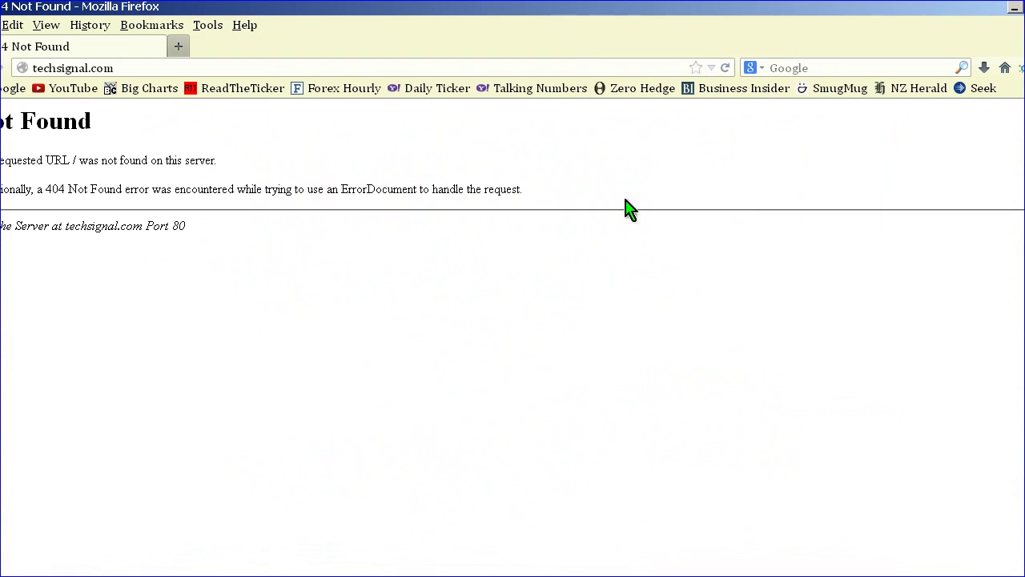
pyautogui.click(1015, 9)
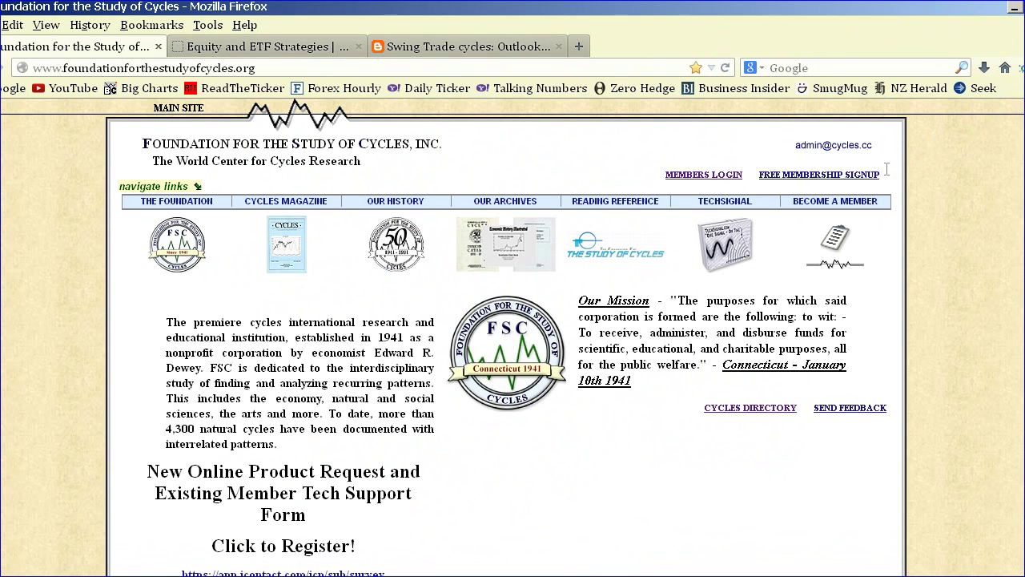
pyautogui.click(295, 51)
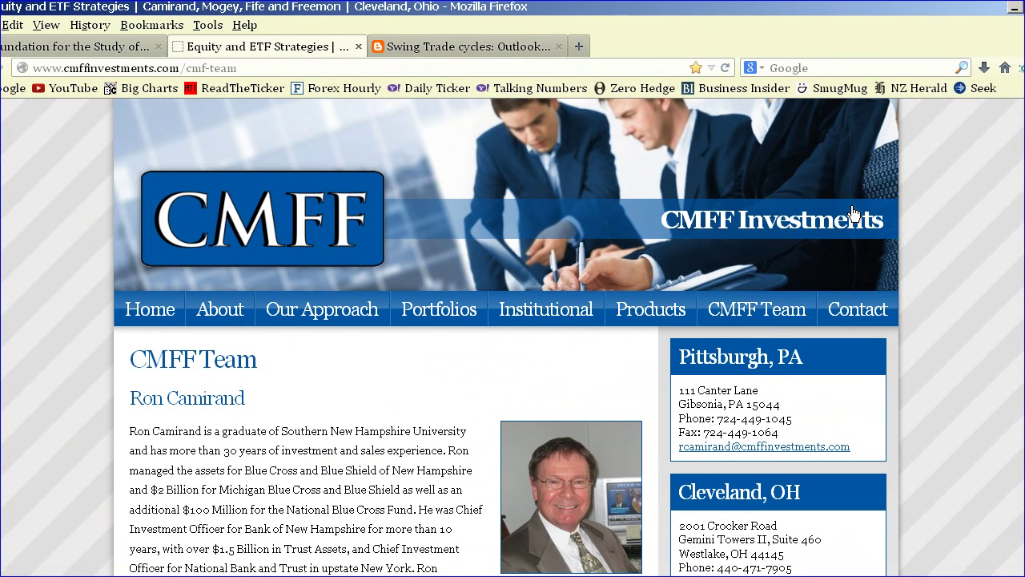
# Step: Read through the CMFF Team bio, then return to the Software.png slide in the viewer
pyautogui.scroll(-3, 850, 213)
pyautogui.scroll(-5, 853, 213)
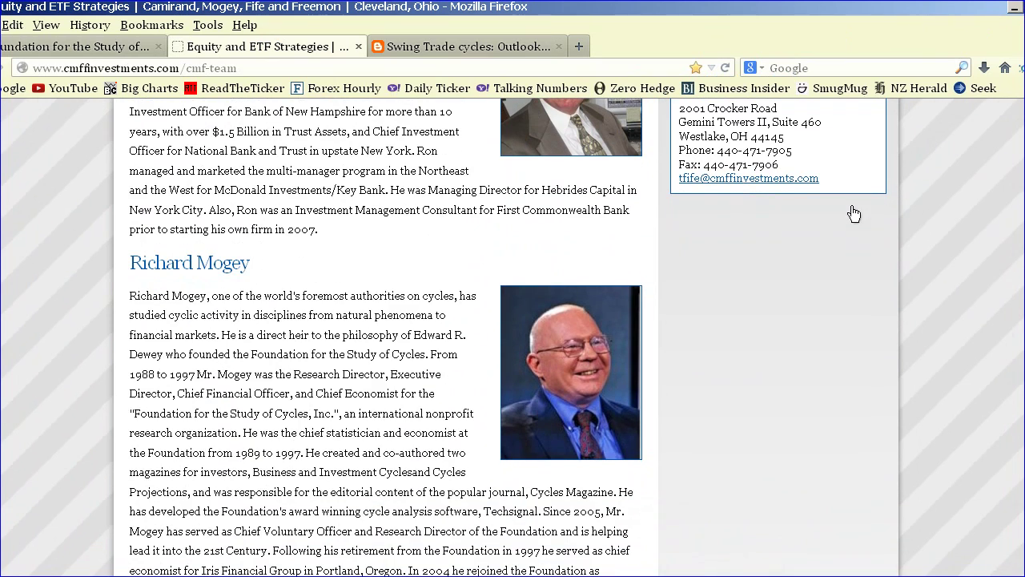
pyautogui.scroll(-3, 1003, 311)
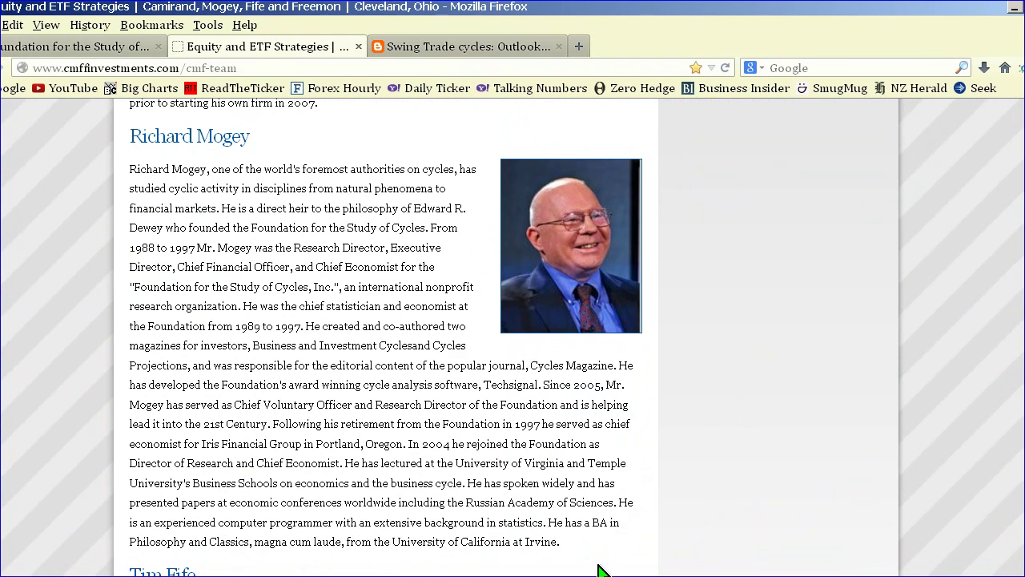
pyautogui.hotkey('alt', 'Tab')
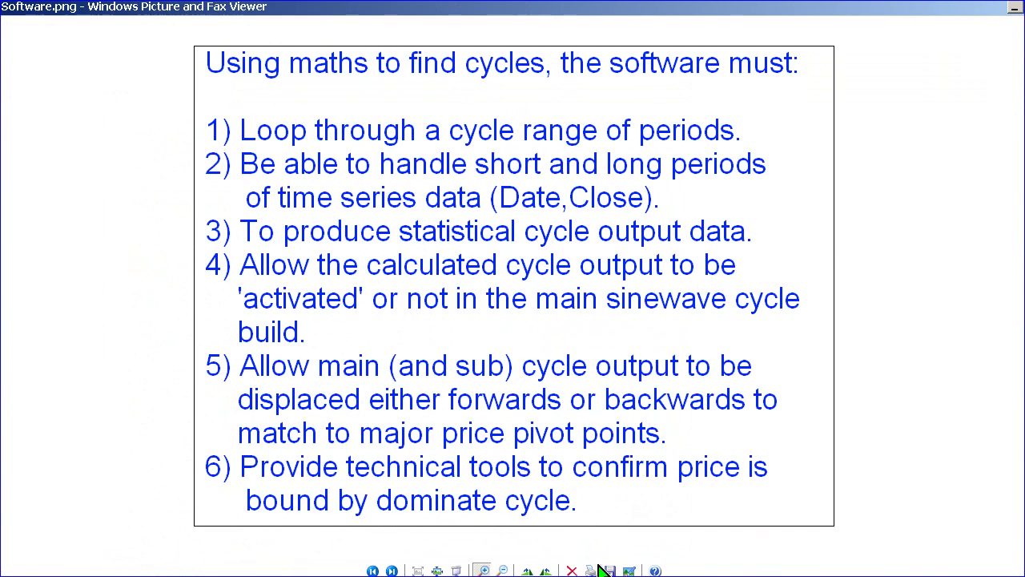
# Step: Advance to the annotated TechSignal Cycles Forecaster screenshot of the Netflix chart
pyautogui.click(391, 570)
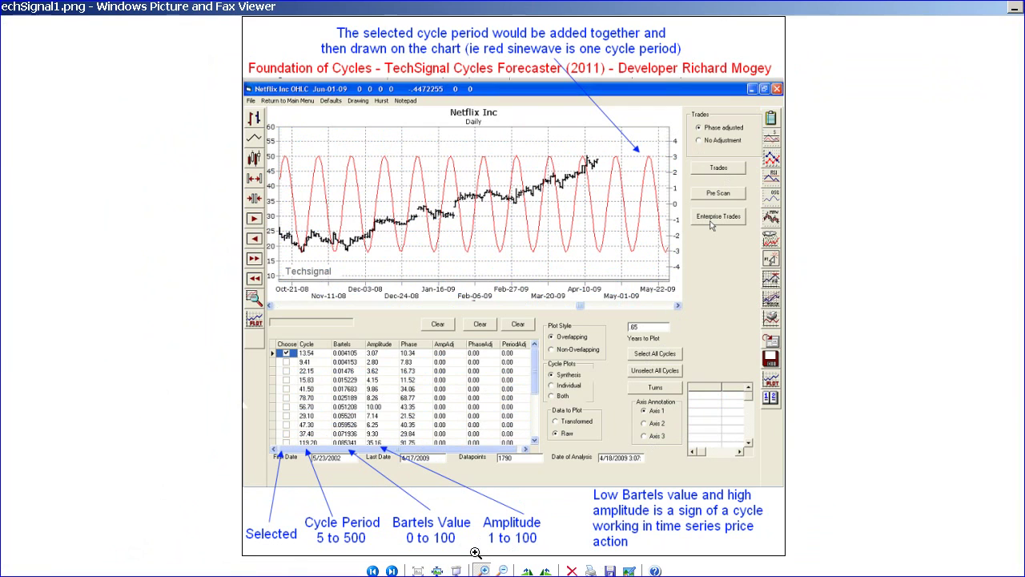
# Step: Show the RAID chart screenshot zoomed in twice with its cycle table in view, then bring up the Start menu
pyautogui.click(391, 570)
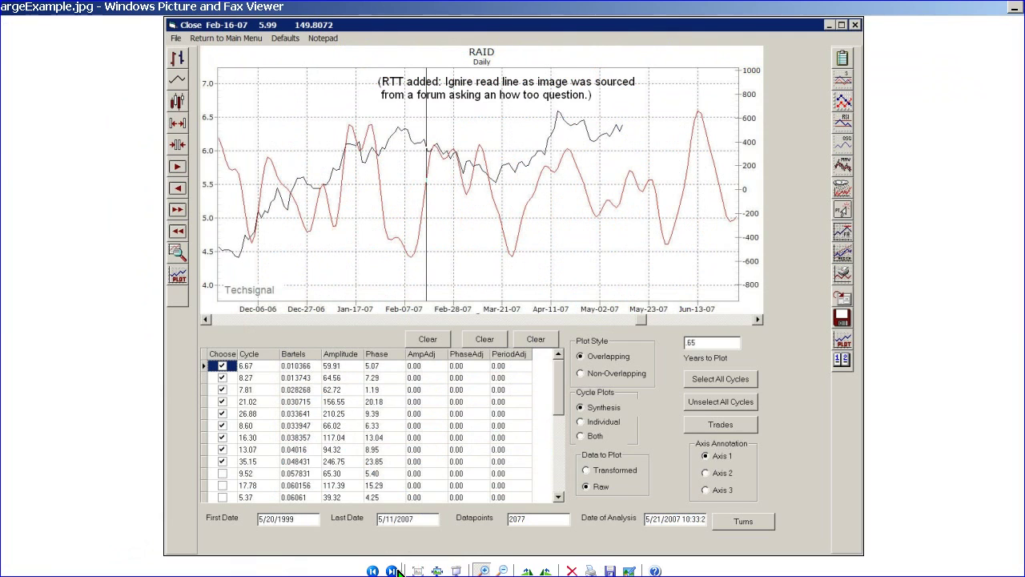
pyautogui.click(483, 571)
pyautogui.click(483, 570)
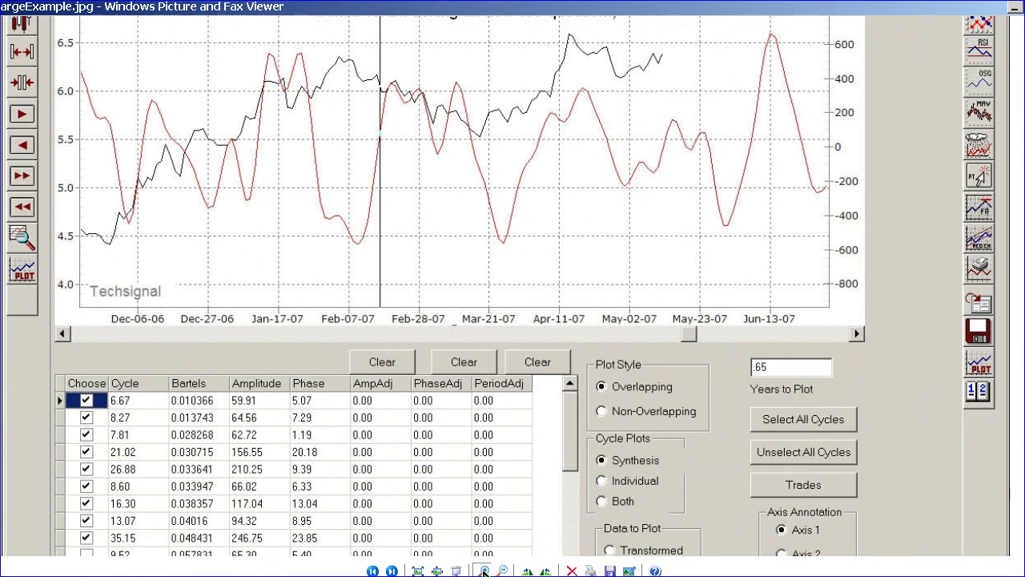
pyautogui.scroll(-2, 876, 492)
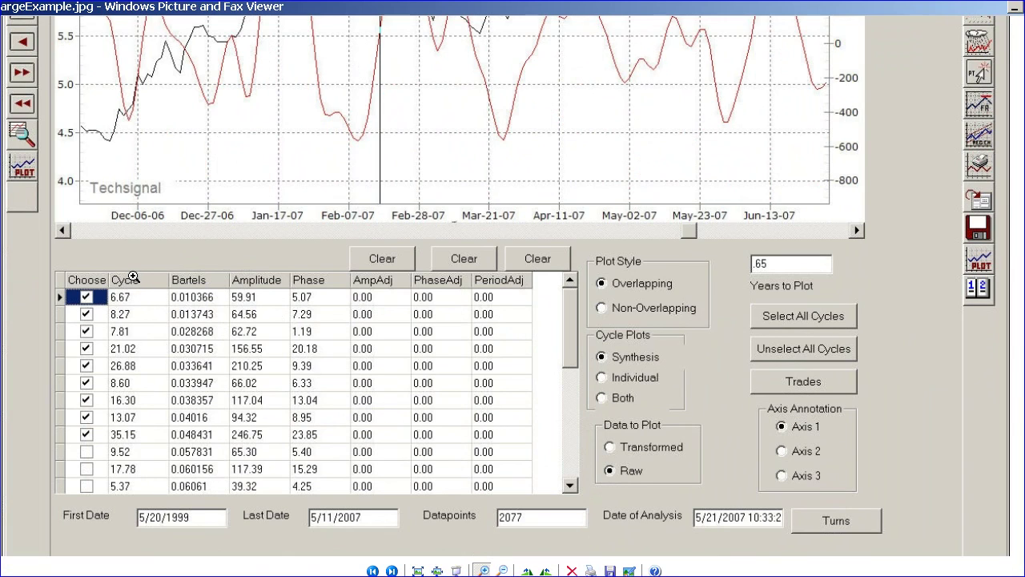
pyautogui.press('super')
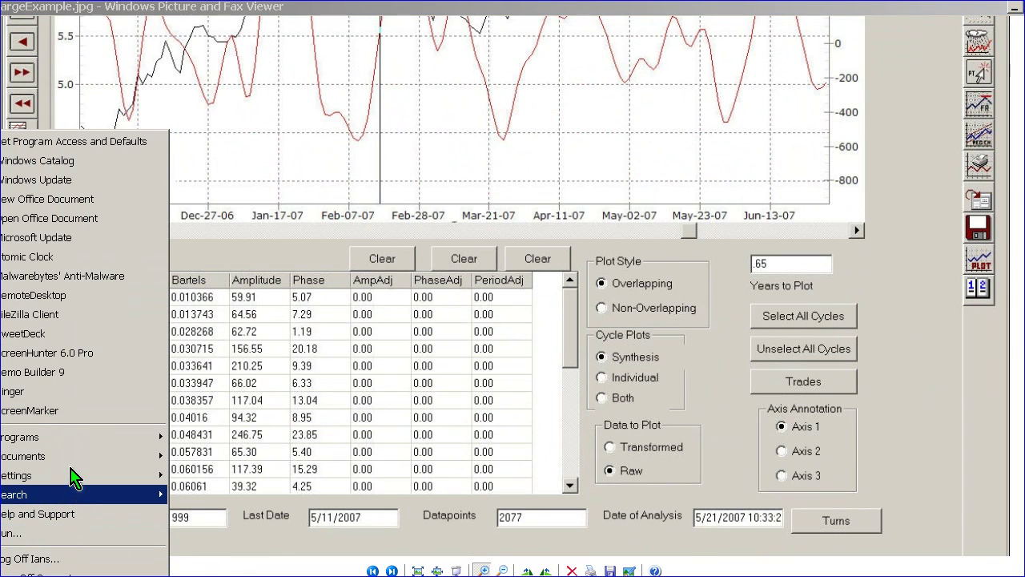
# Step: Launch ScreenMarker with a thin freehand pen
pyautogui.click(48, 410)
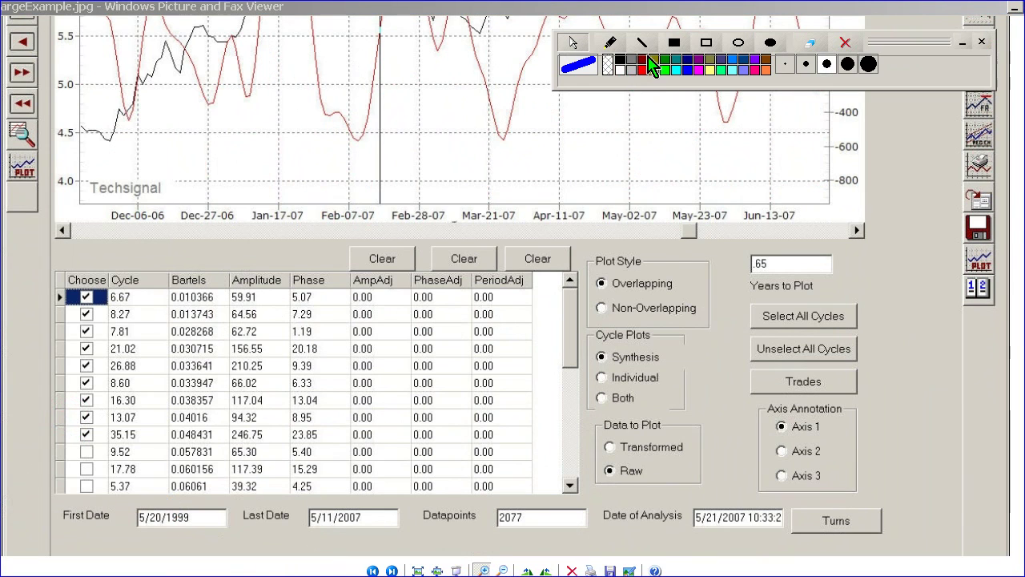
pyautogui.click(610, 41)
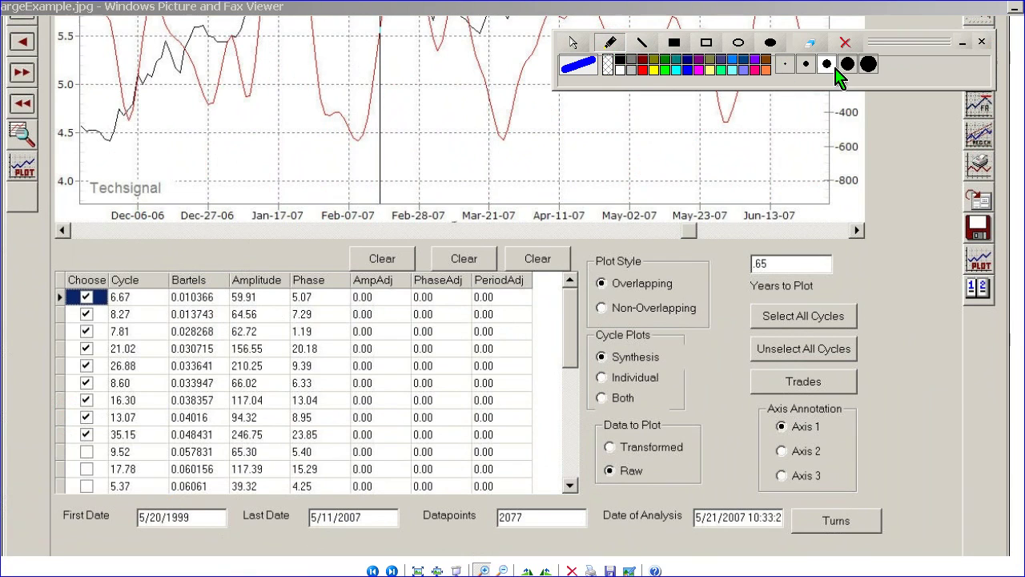
pyautogui.click(806, 65)
# Step: Draw blue strokes above the Cycle, Bartels, Amplitude and Phase columns
pyautogui.moveTo(135, 265); pyautogui.dragTo(143, 244)
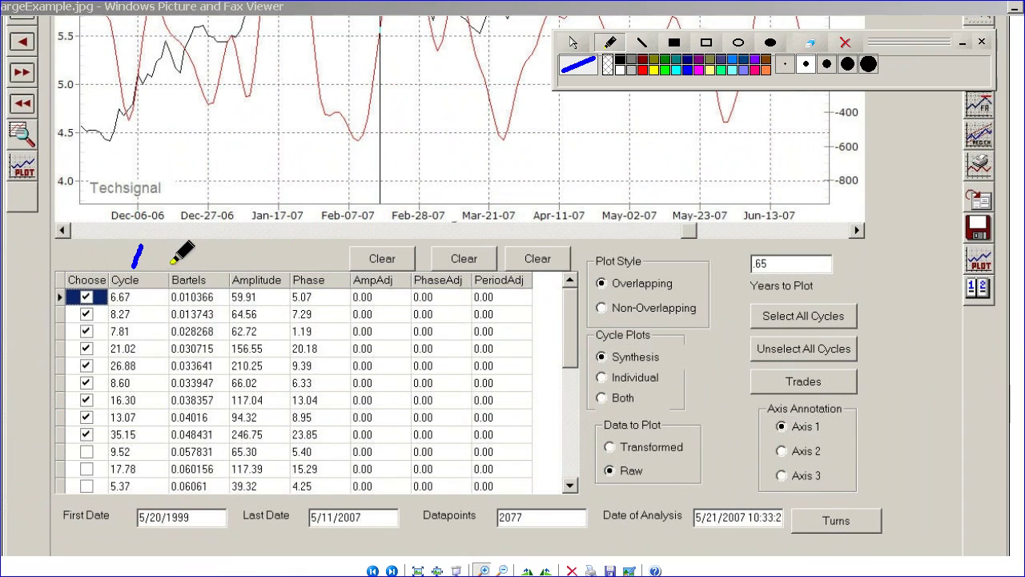
pyautogui.moveTo(192, 268); pyautogui.dragTo(195, 242)
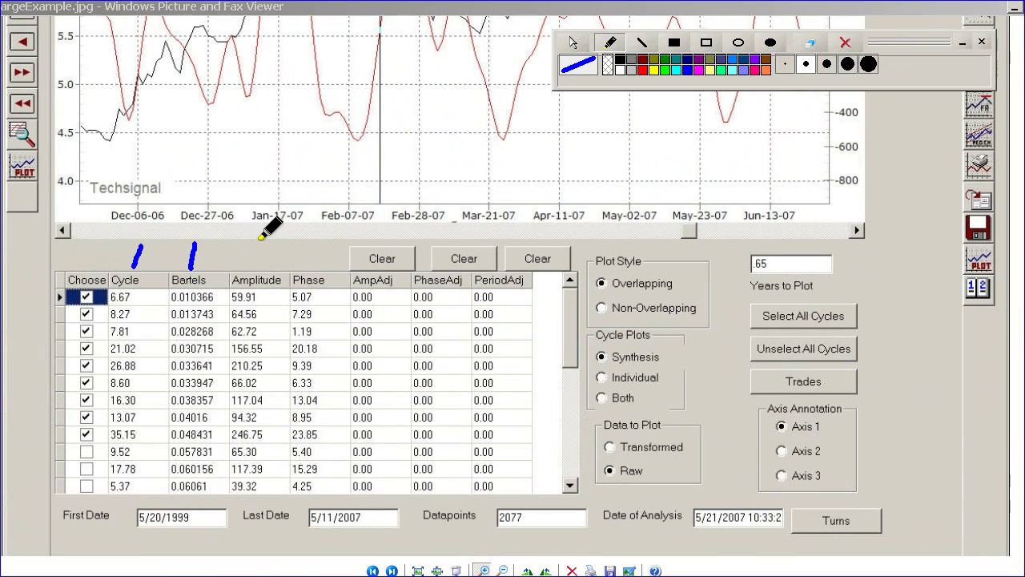
pyautogui.moveTo(249, 267); pyautogui.dragTo(256, 243)
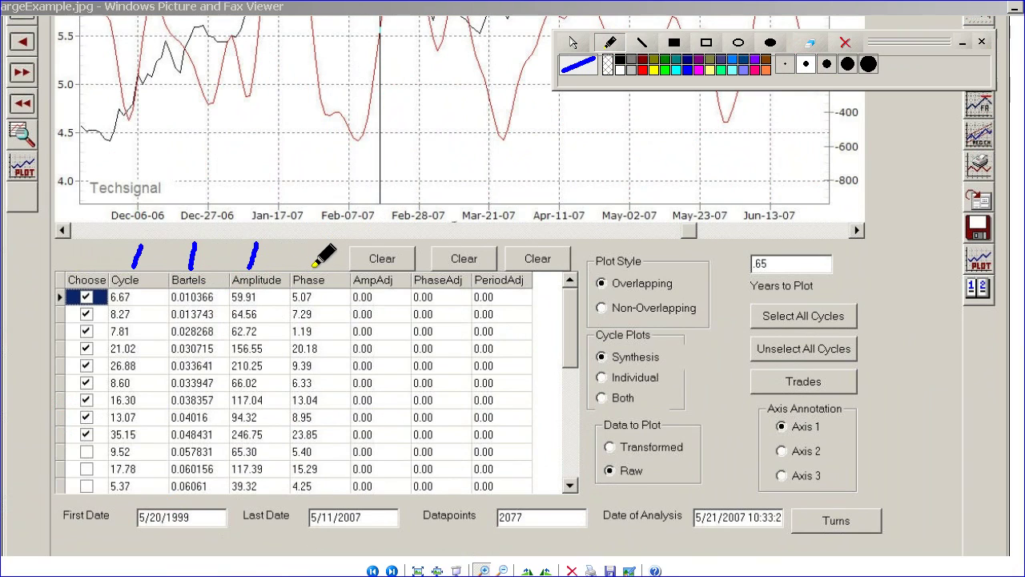
pyautogui.moveTo(311, 269); pyautogui.dragTo(312, 245)
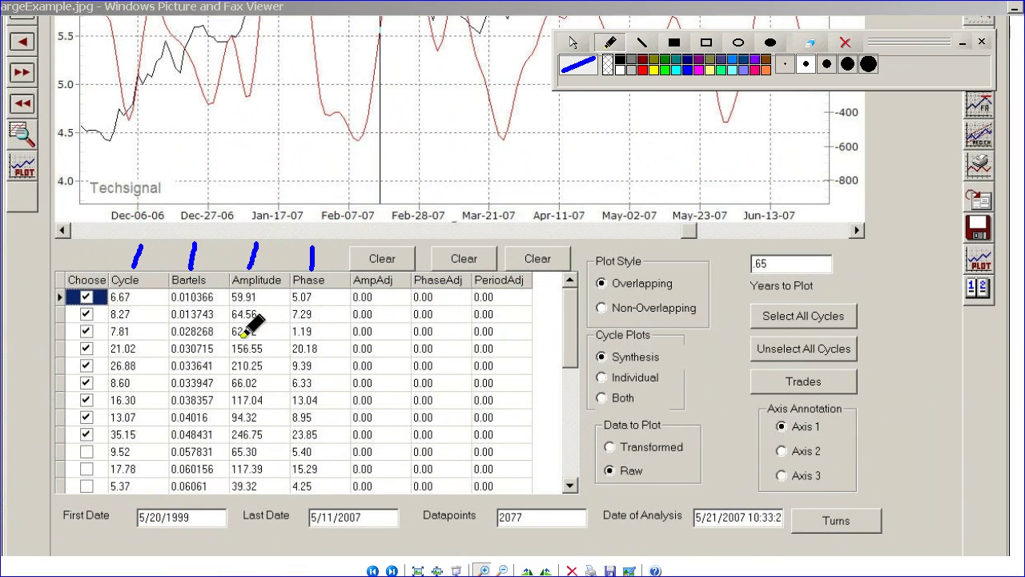
# Step: Mark the Choose column with a red stroke and return to the arrow tool
pyautogui.click(642, 69)
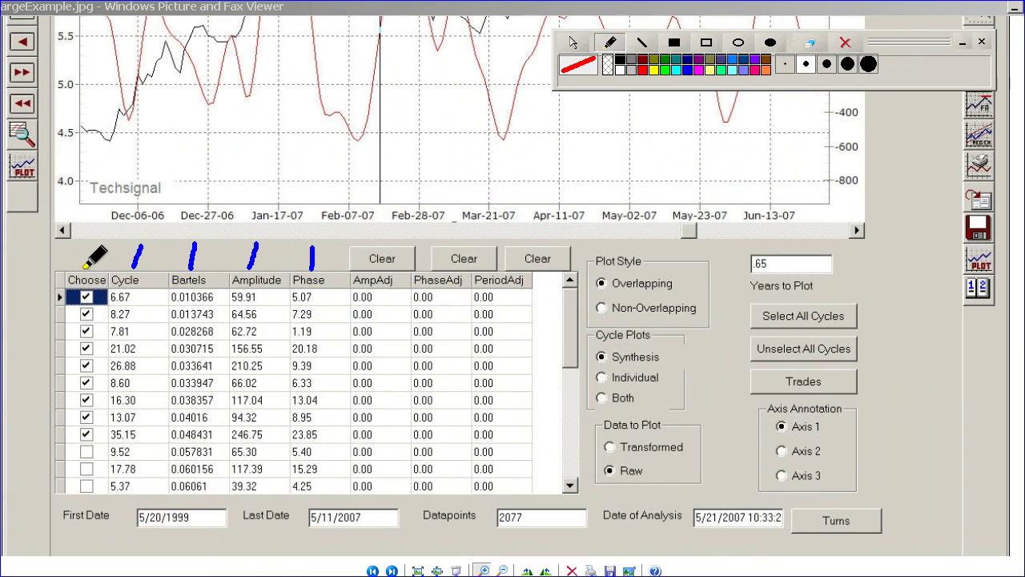
pyautogui.moveTo(81, 269)
pyautogui.mouseDown()
pyautogui.moveTo(83, 249)
pyautogui.moveTo(84, 268)
pyautogui.mouseUp()
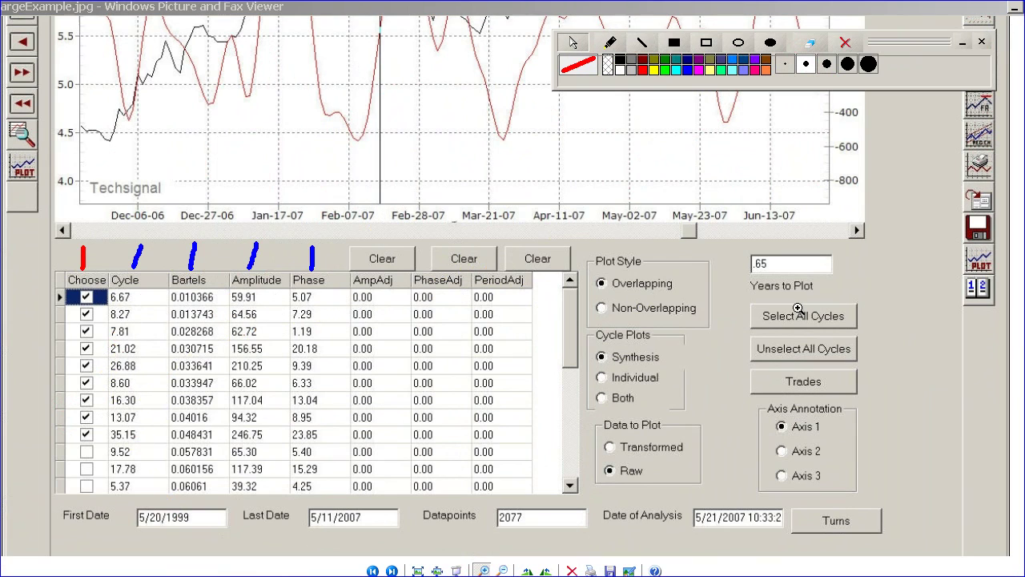
pyautogui.click(573, 42)
pyautogui.scroll(3, 936, 166)
pyautogui.scroll(1, 935, 165)
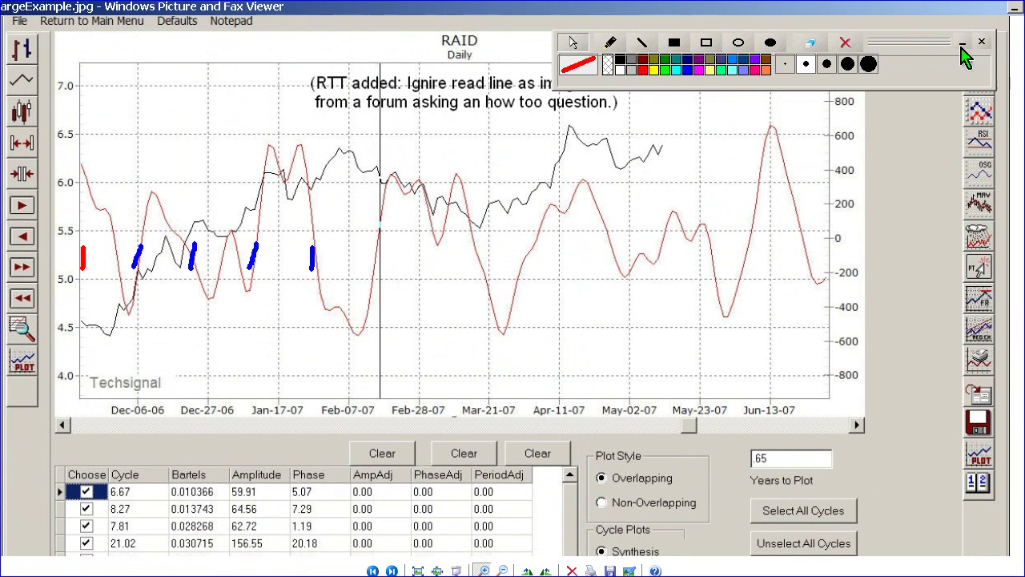
# Step: Close ScreenMarker to clear the marks, review the RAID chart, and advance to HowToFindCycles.png
pyautogui.click(982, 42)
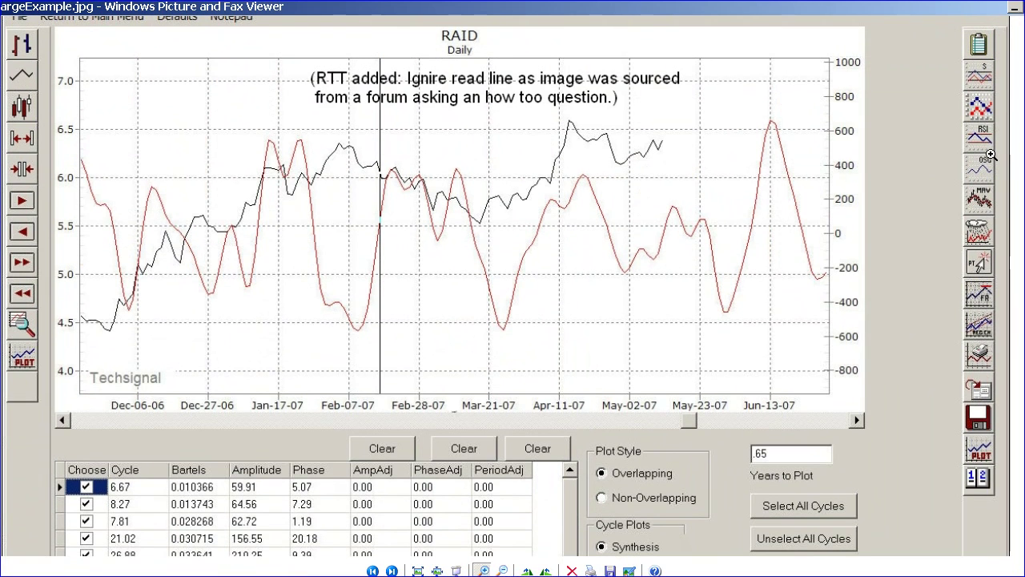
pyautogui.scroll(-3, 991, 154)
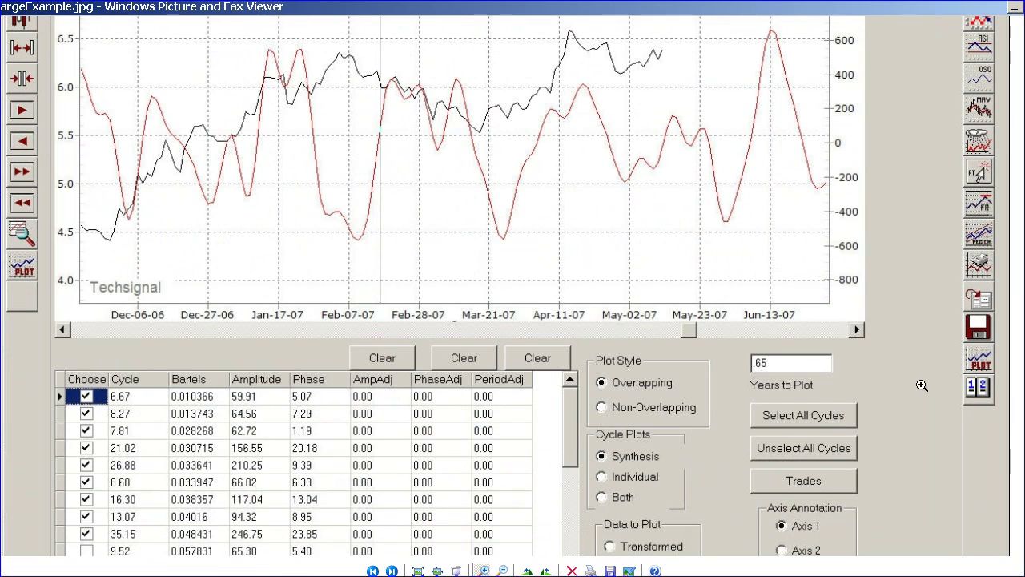
pyautogui.scroll(-1, 922, 385)
pyautogui.scroll(2, 922, 385)
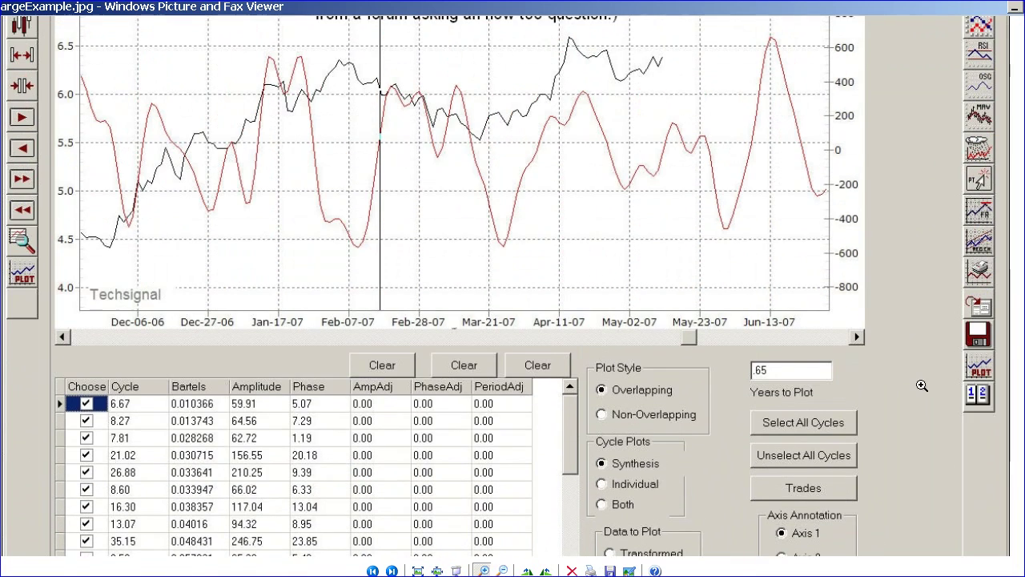
pyautogui.scroll(1, 922, 385)
pyautogui.scroll(1, 922, 385)
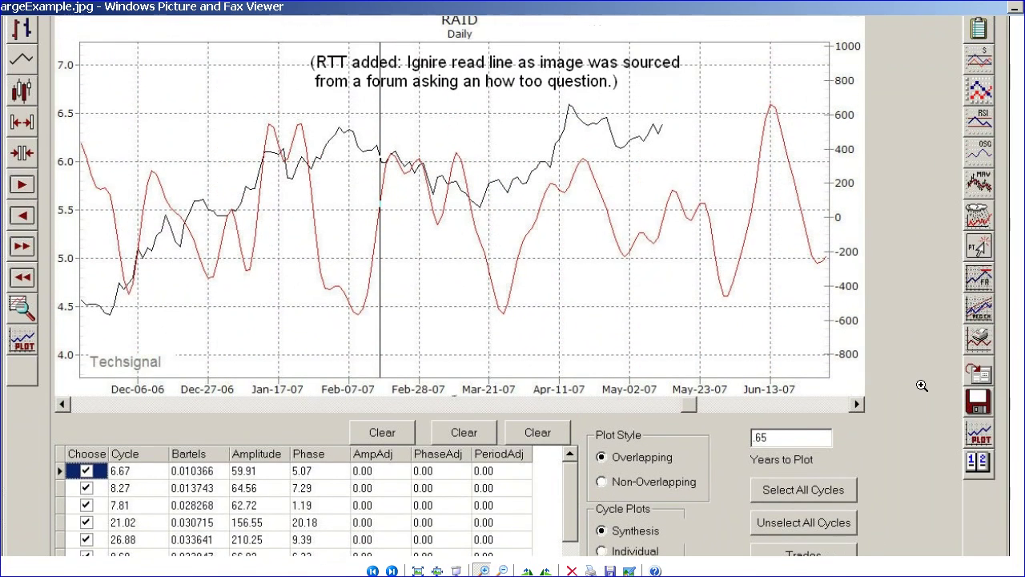
pyautogui.scroll(1, 921, 386)
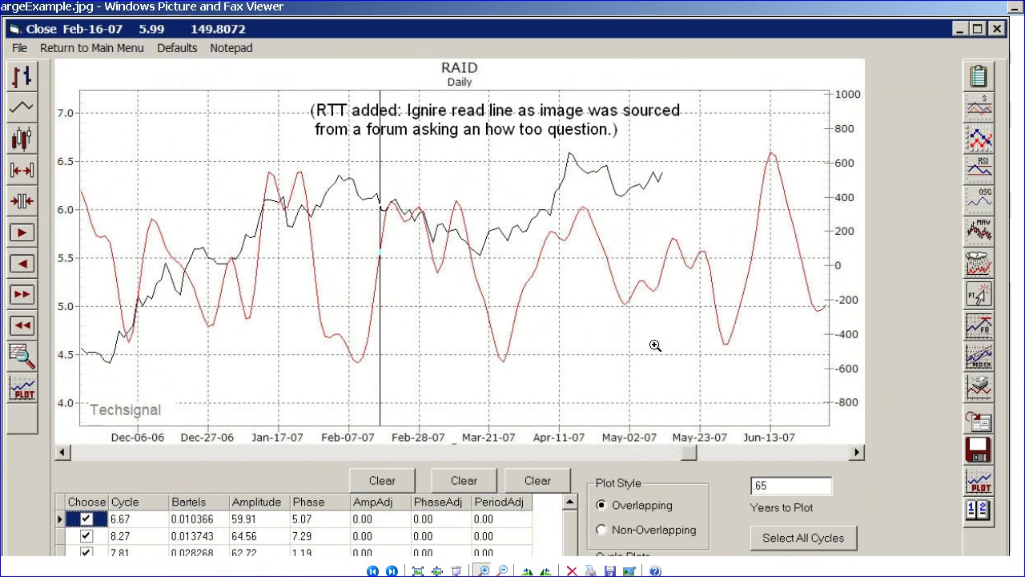
pyautogui.click(373, 570)
pyautogui.click(373, 570)
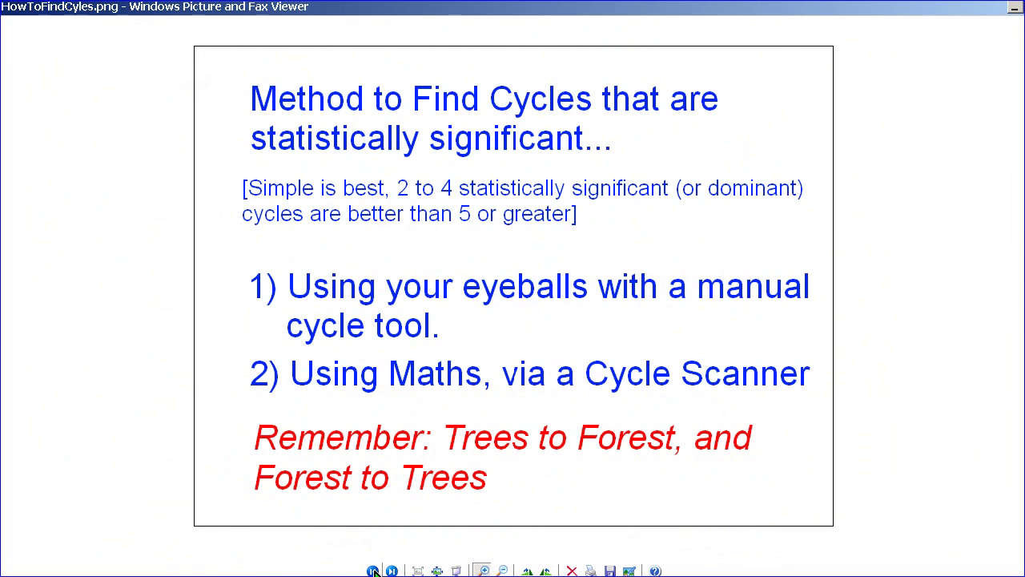
# Step: Step through the Nenner and RAID images to the Cycles Every Where slide of eleven cycle types
pyautogui.click(373, 570)
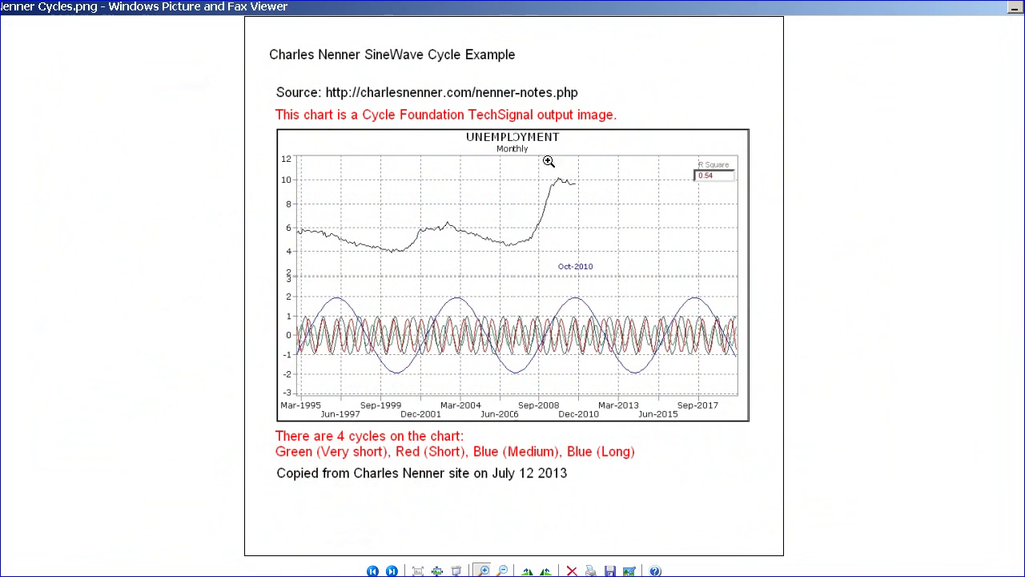
pyautogui.click(392, 570)
pyautogui.click(391, 570)
pyautogui.click(392, 570)
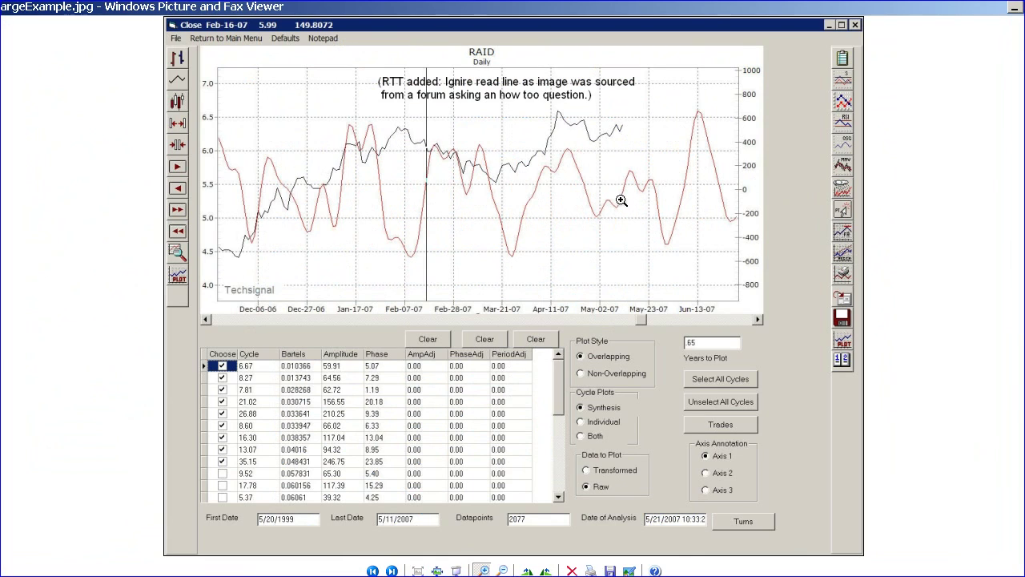
pyautogui.click(392, 571)
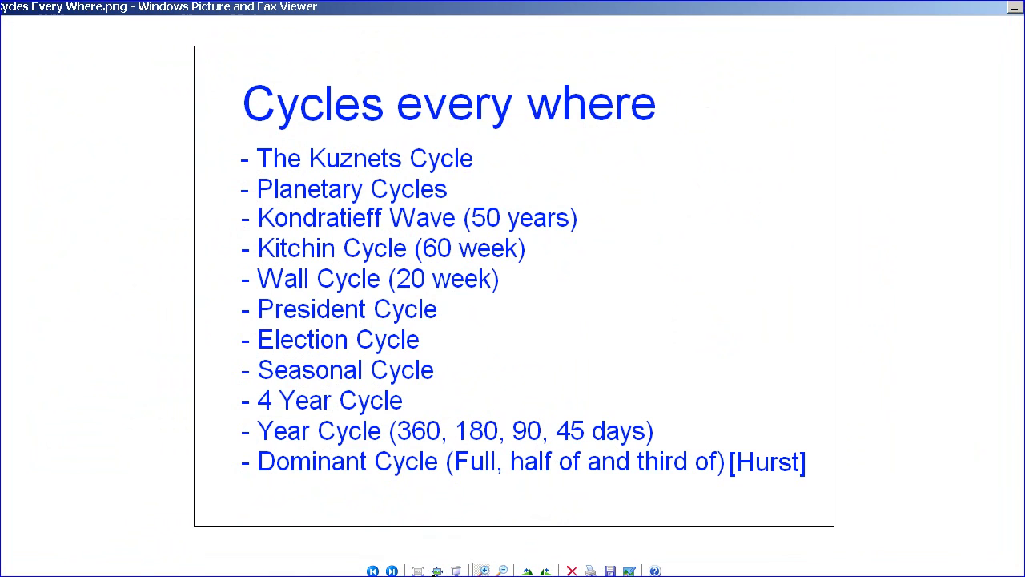
# Step: Enlarge the Swing Trade cycles post's weekly S&P 500 chart showing Kitchin and Wall cycles, then close Firefox
pyautogui.hotkey('alt', 'F4')
pyautogui.click(460, 60)
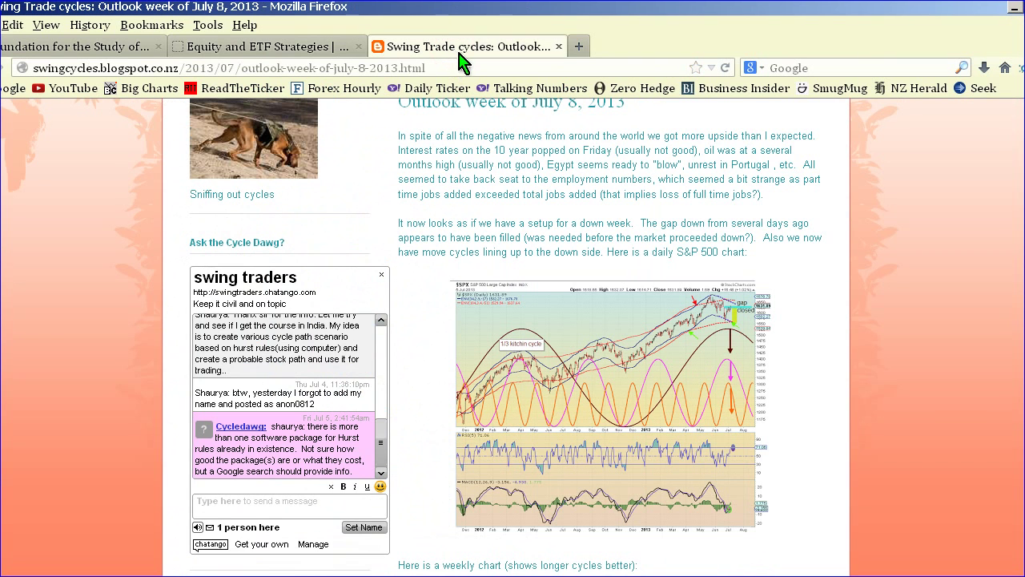
pyautogui.scroll(6, 881, 320)
pyautogui.scroll(-7, 746, 381)
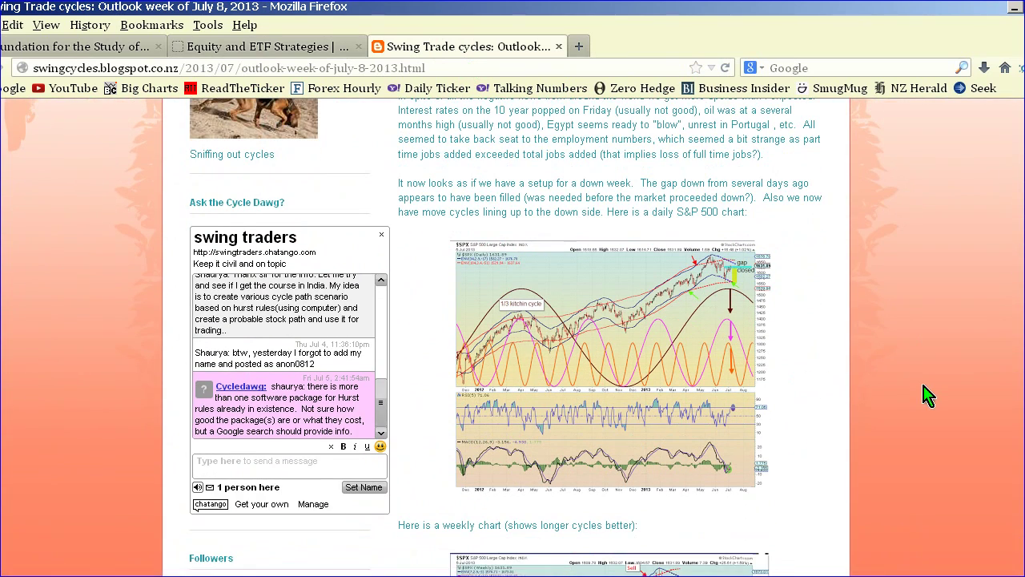
pyautogui.scroll(-6, 926, 393)
pyautogui.click(695, 326)
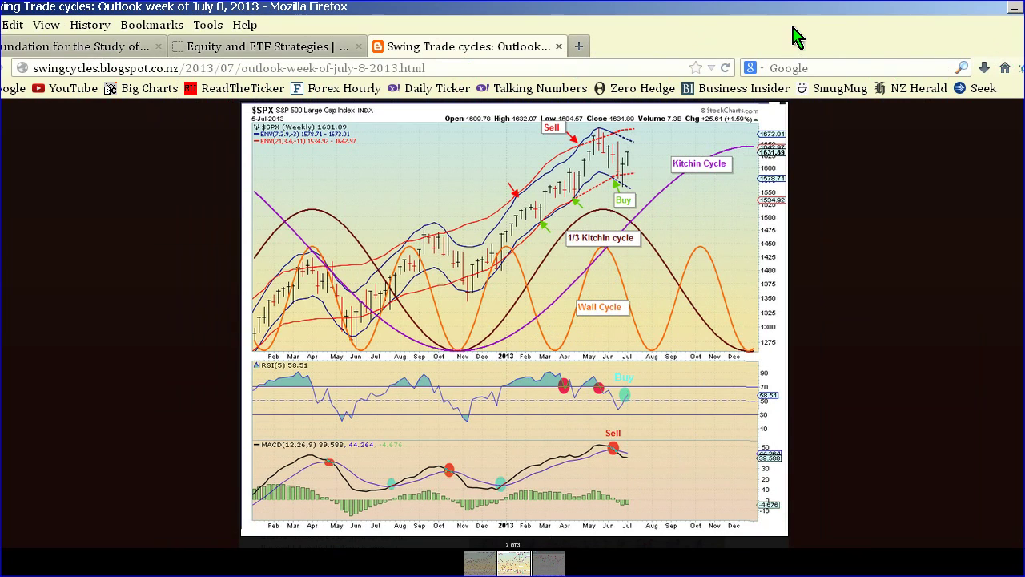
pyautogui.hotkey('alt', 'F4')
# Step: Confirm closing all three Firefox tabs, leaving the Cycles every where slide in view
pyautogui.click(486, 331)
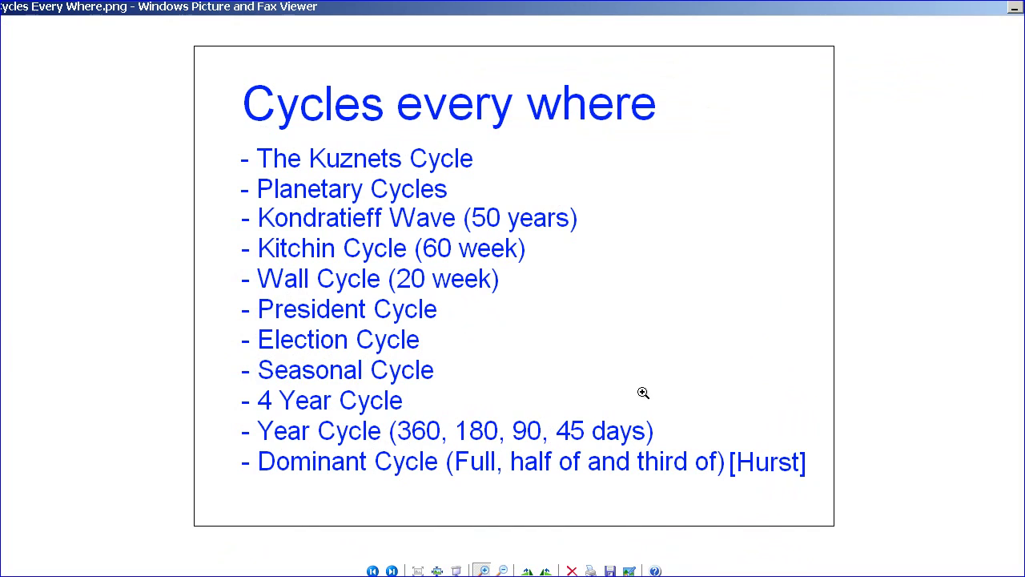
# Step: Advance past the TechSignal pricing slide to the closing Part 3 readtheticker.com slide
pyautogui.click(393, 570)
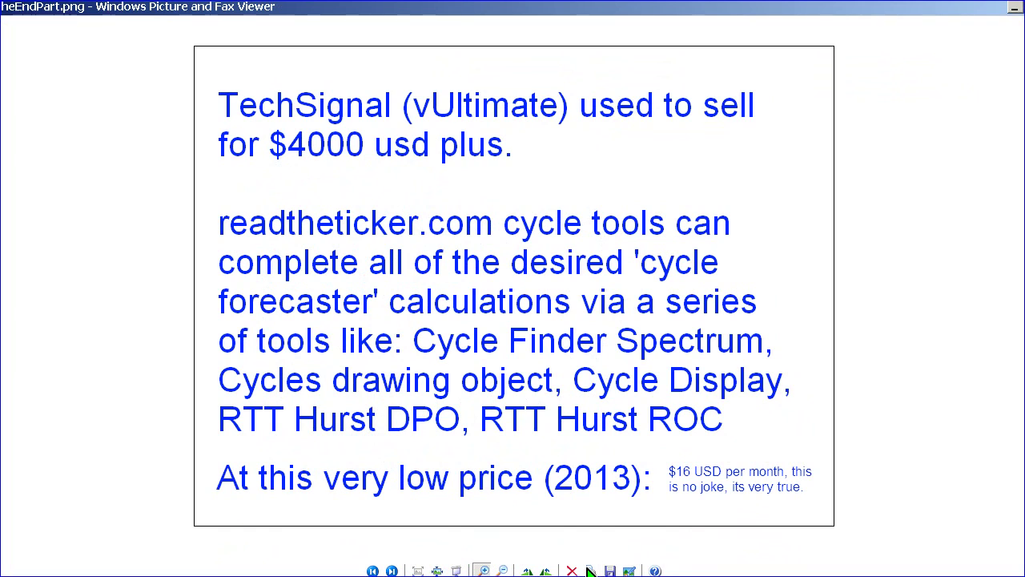
pyautogui.click(392, 570)
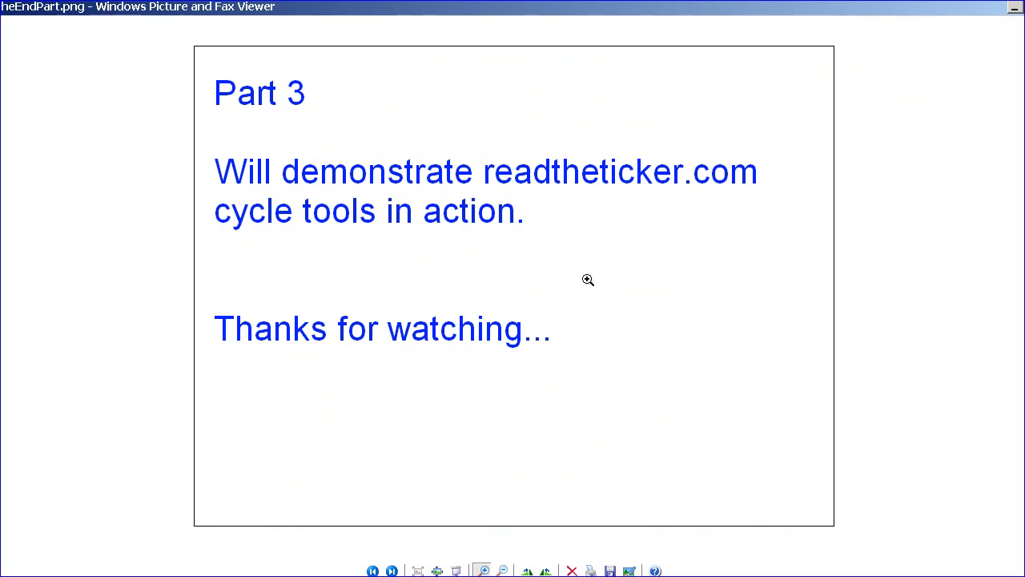